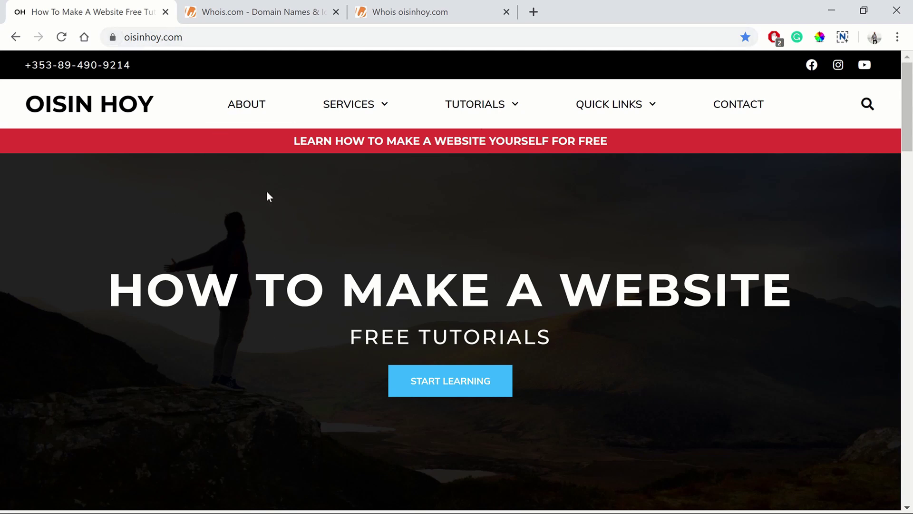
- Follow oisinhoy.com's QUICK LINKS menu to the SiteGround Domains registration page
{"action": "mouse_move", "coordinate": [612, 108]}
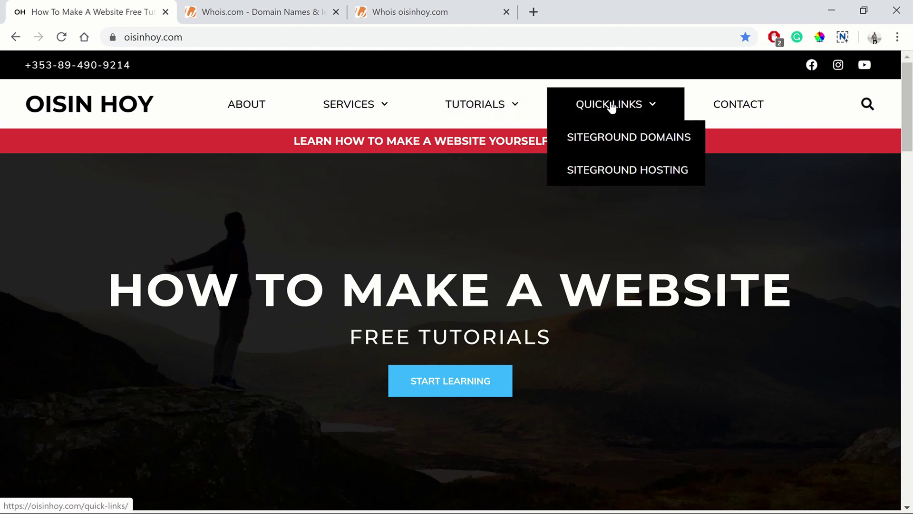
{"action": "left_click", "coordinate": [602, 145]}
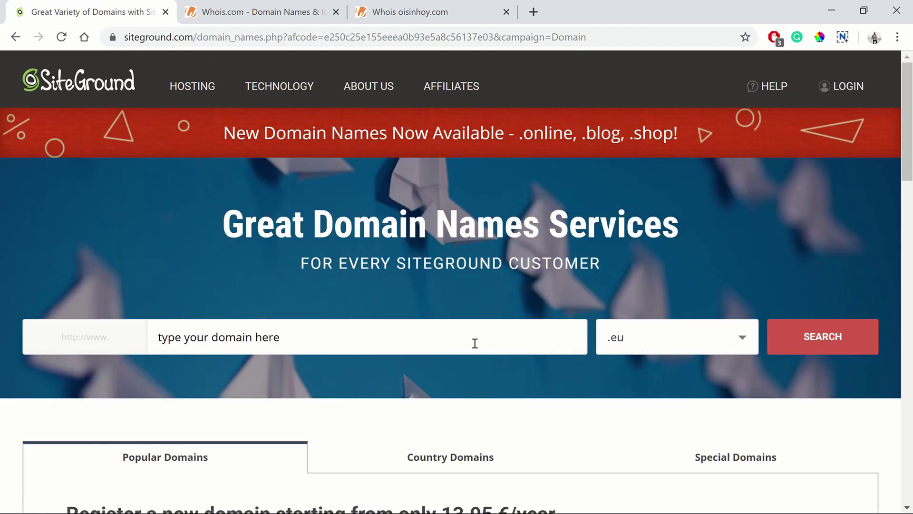
- Search SiteGround for oisinhoy.com using the .com extension
{"action": "left_click", "coordinate": [661, 346]}
{"action": "scroll", "coordinate": [665, 350], "scroll_direction": "down", "scroll_amount": 3}
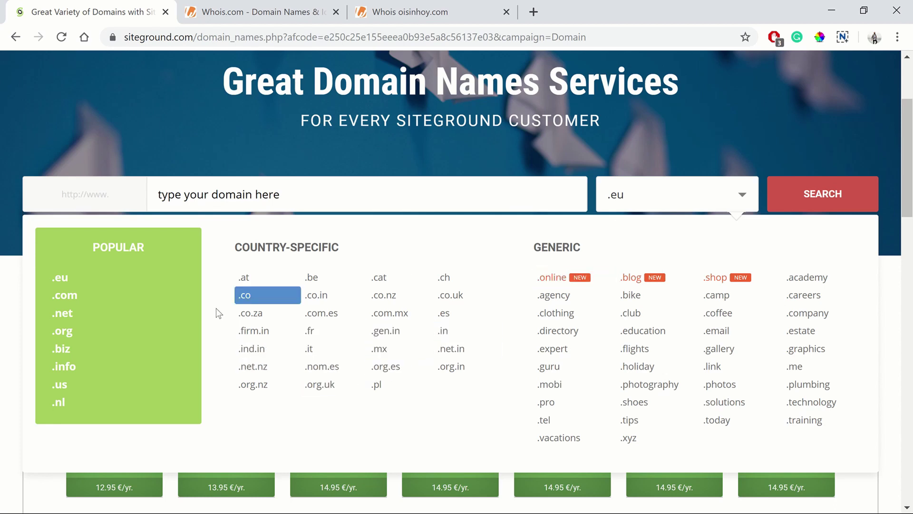
{"action": "left_click", "coordinate": [175, 298]}
{"action": "left_click", "coordinate": [256, 205]}
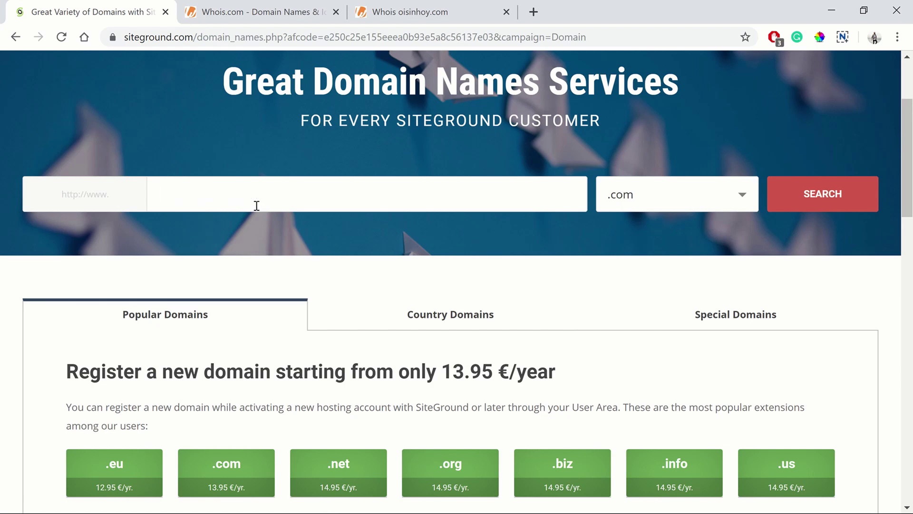
{"action": "type", "text": "oisinhoy"}
{"action": "left_click", "coordinate": [855, 201]}
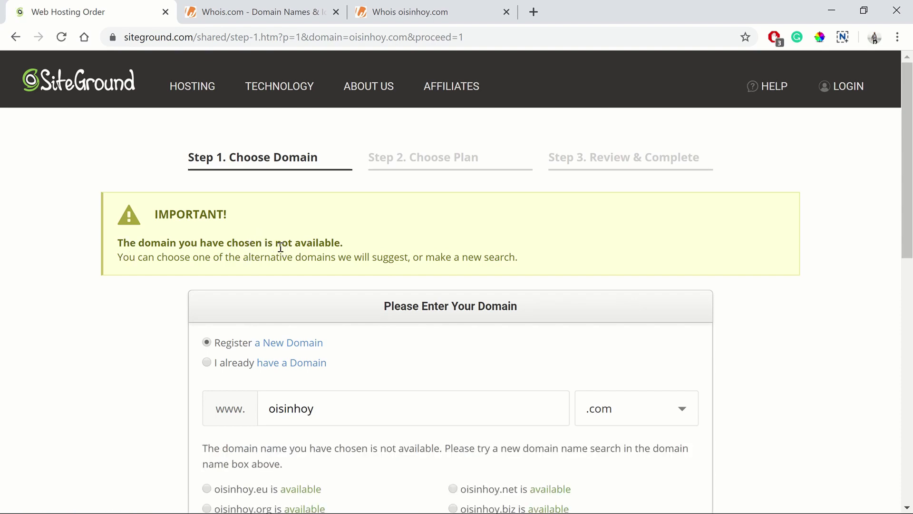
- With oisinhoy.com taken, change the domain name to oisinhoy3
{"action": "scroll", "coordinate": [281, 246], "scroll_direction": "down", "scroll_amount": 3}
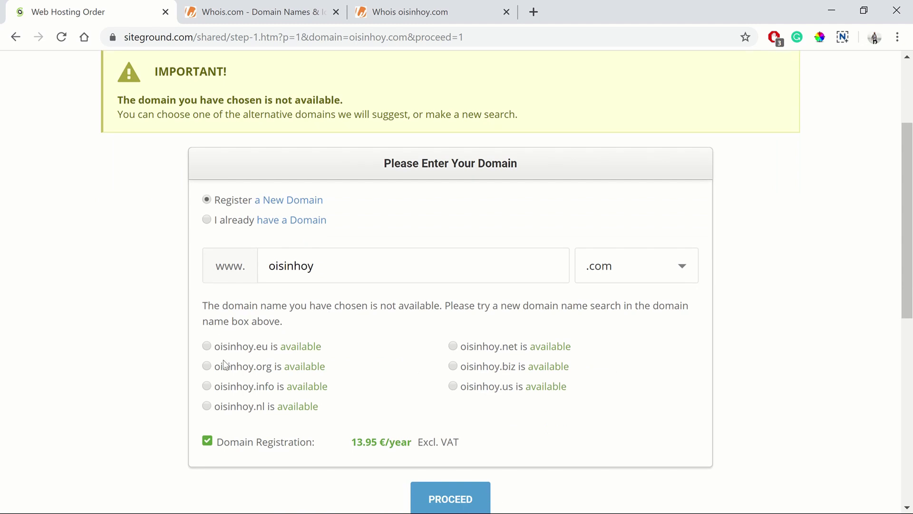
{"action": "left_click", "coordinate": [364, 279]}
{"action": "type", "text": "3"}
{"action": "scroll", "coordinate": [620, 351], "scroll_direction": "down", "scroll_amount": 2}
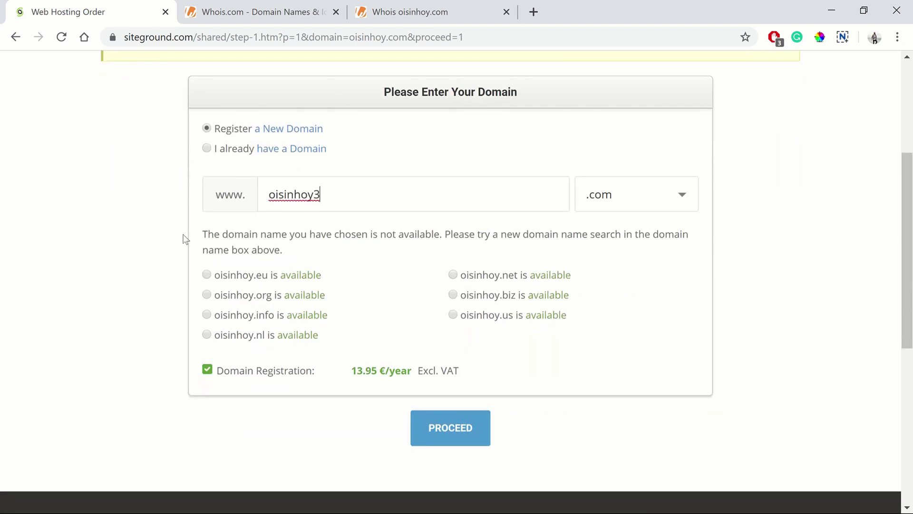
- Submit oisinhoy3.com and scroll to the StartUp, GrowBig and GoGeek plan cards
{"action": "left_click", "coordinate": [454, 427]}
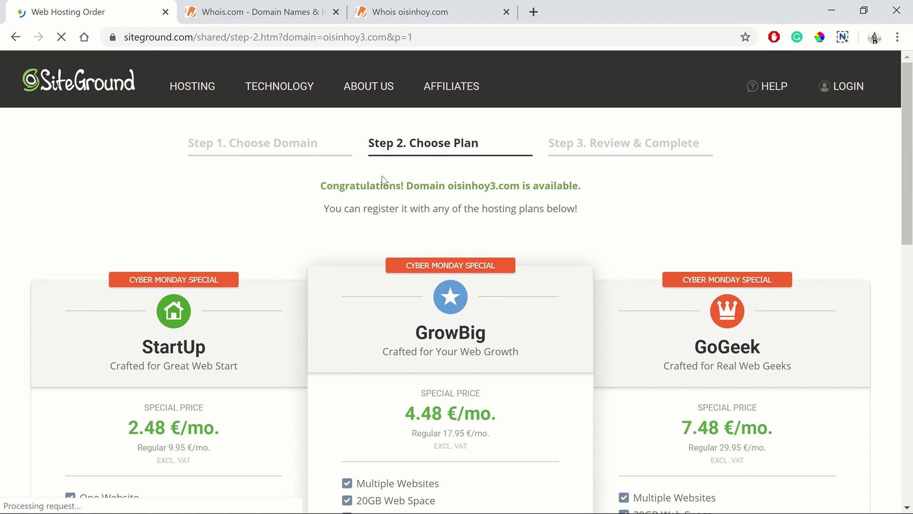
{"action": "scroll", "coordinate": [438, 176], "scroll_direction": "down", "scroll_amount": 1}
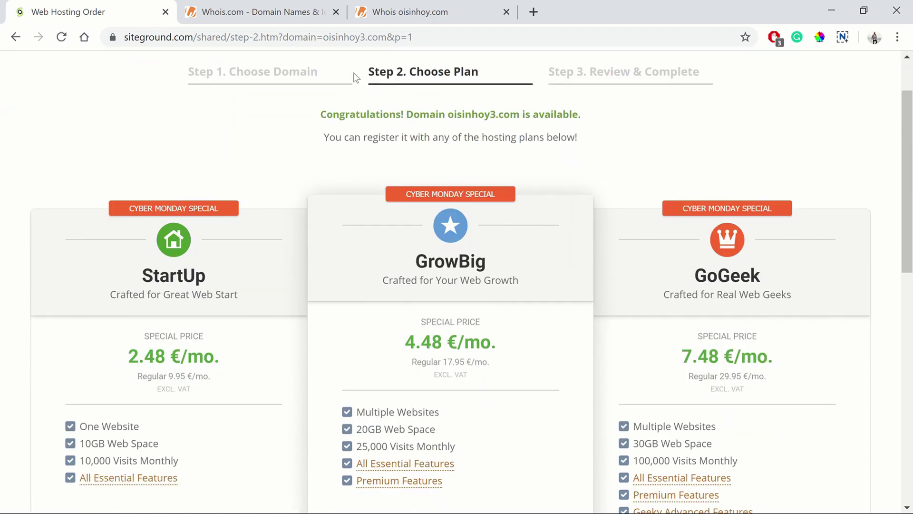
{"action": "scroll", "coordinate": [402, 154], "scroll_direction": "down", "scroll_amount": 1}
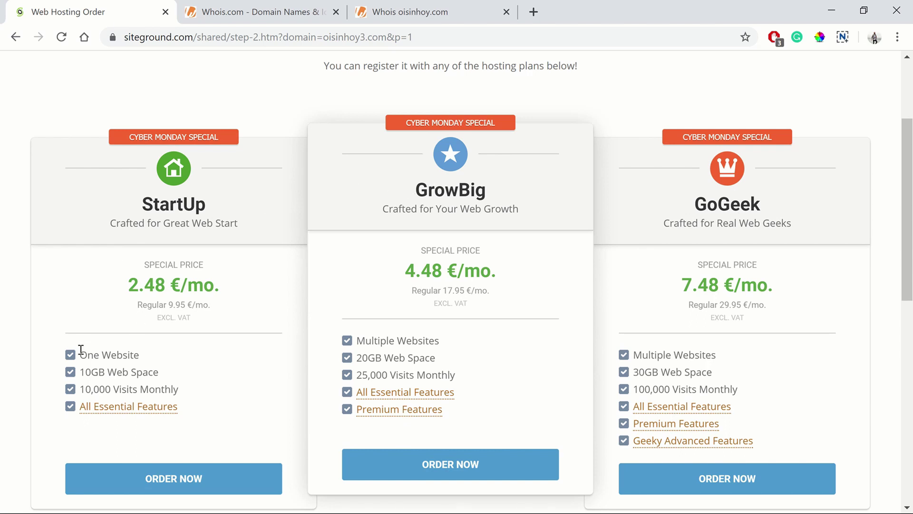
{"action": "scroll", "coordinate": [243, 318], "scroll_direction": "down", "scroll_amount": 1}
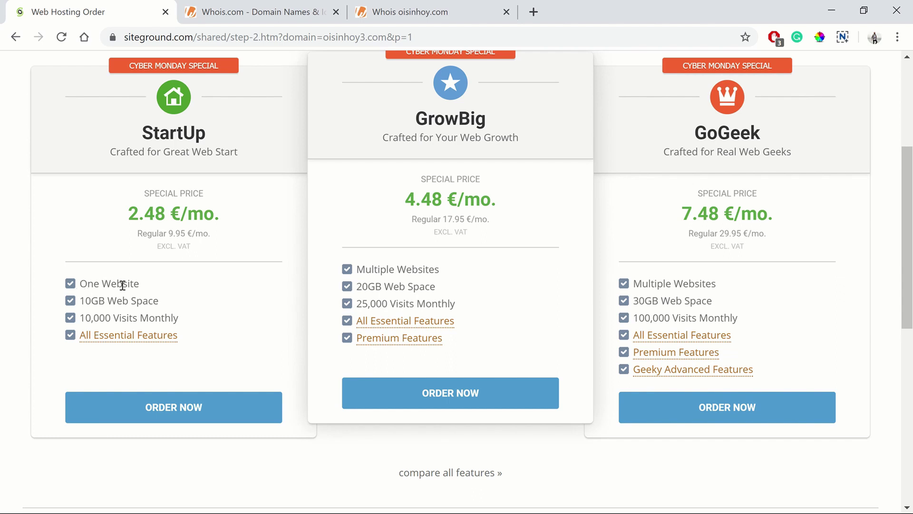
- Order the StartUp plan and scroll through the Step 3 checkout form
{"action": "left_click", "coordinate": [162, 408]}
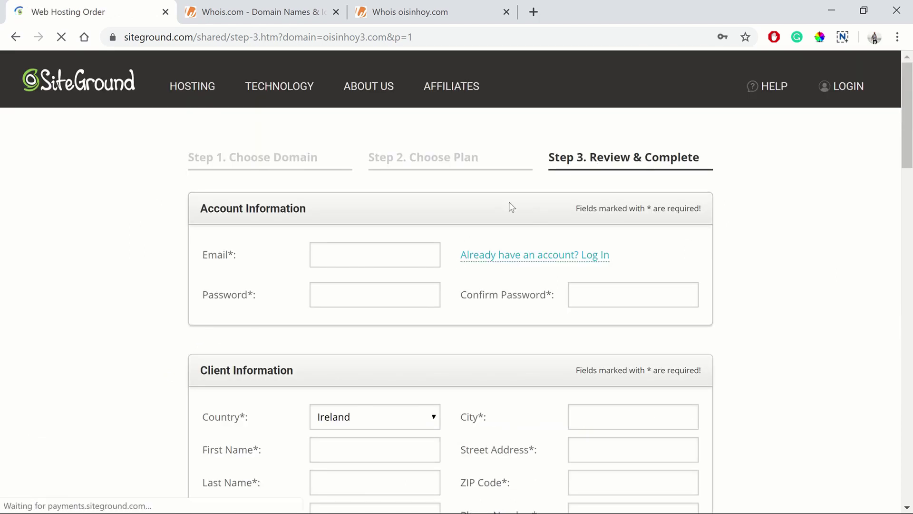
{"action": "scroll", "coordinate": [447, 238], "scroll_direction": "down", "scroll_amount": 3}
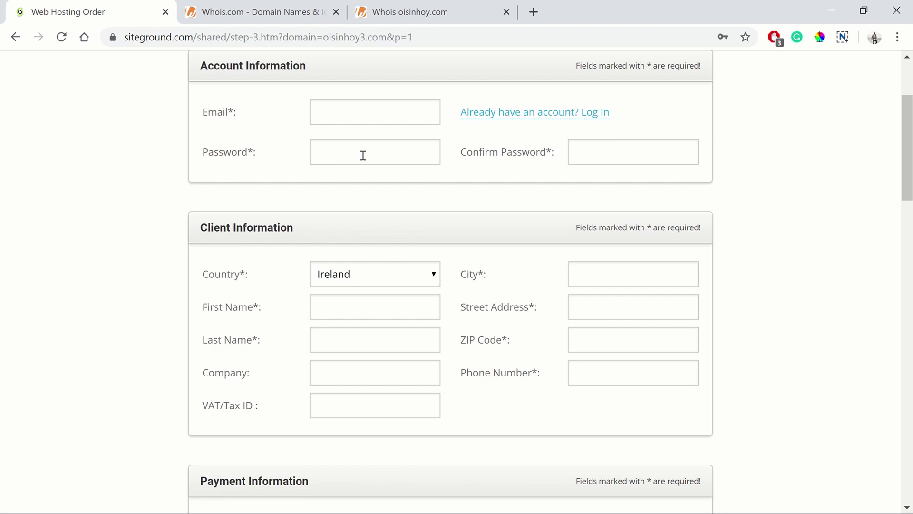
{"action": "scroll", "coordinate": [369, 198], "scroll_direction": "down", "scroll_amount": 2}
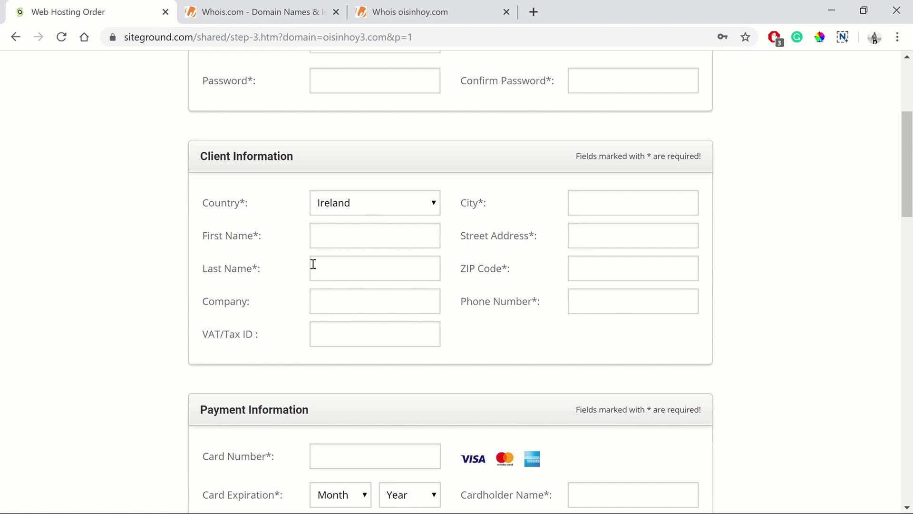
{"action": "scroll", "coordinate": [322, 236], "scroll_direction": "down", "scroll_amount": 2}
{"action": "scroll", "coordinate": [322, 236], "scroll_direction": "down", "scroll_amount": 3}
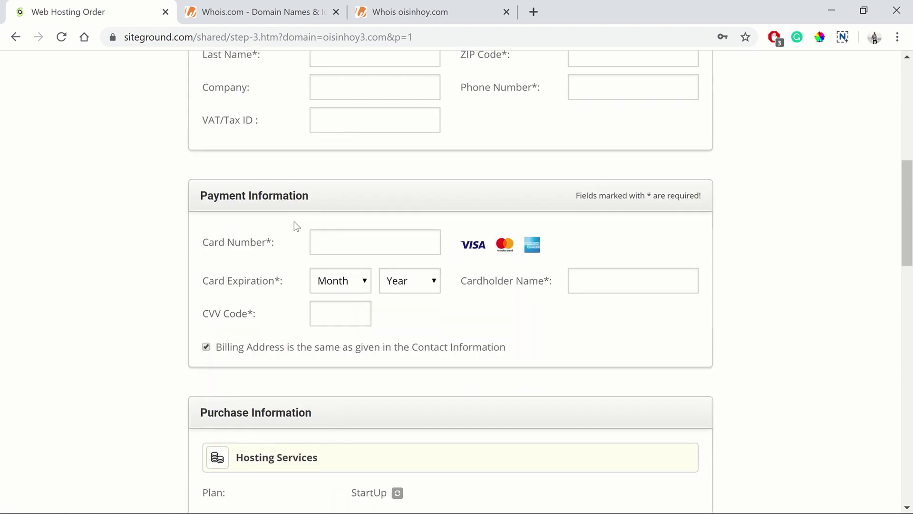
{"action": "scroll", "coordinate": [290, 225], "scroll_direction": "down", "scroll_amount": 2}
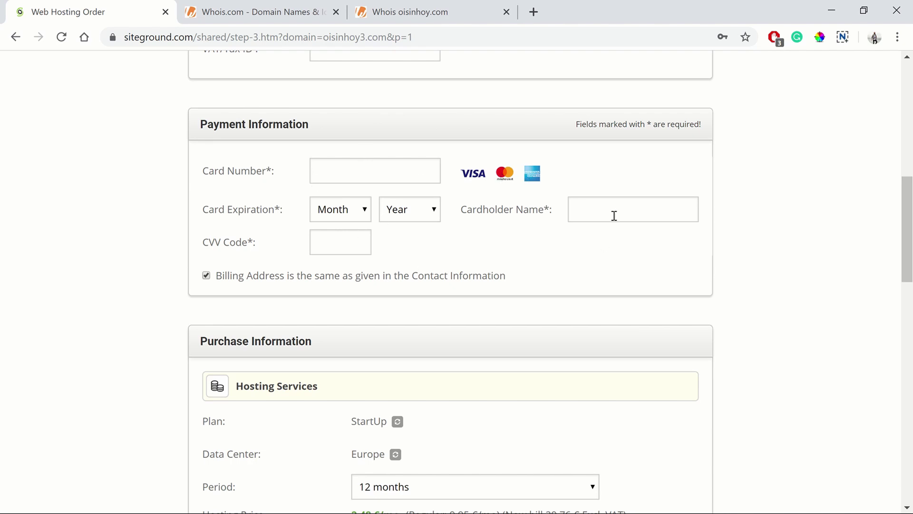
- Keep the billing address the same as the contact information
{"action": "left_click", "coordinate": [206, 276]}
{"action": "scroll", "coordinate": [362, 224], "scroll_direction": "down", "scroll_amount": 1}
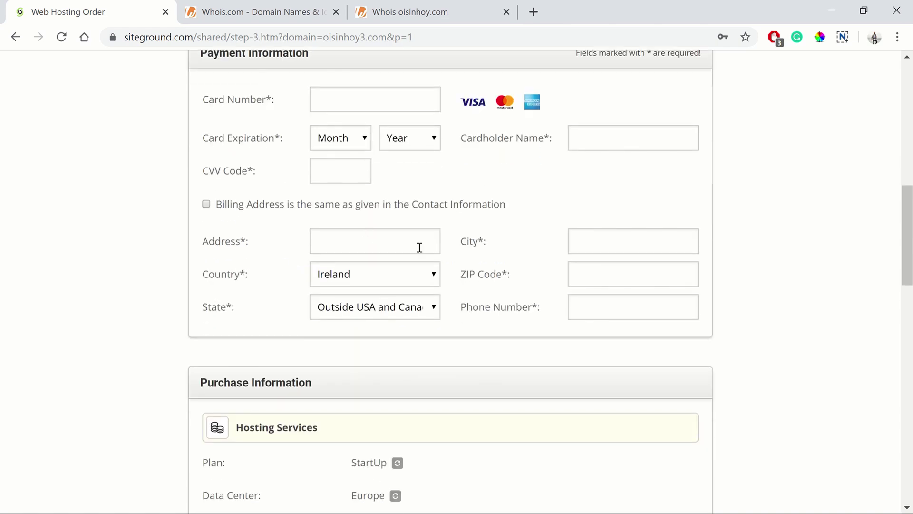
{"action": "left_click", "coordinate": [206, 204]}
{"action": "scroll", "coordinate": [300, 192], "scroll_direction": "down", "scroll_amount": 2}
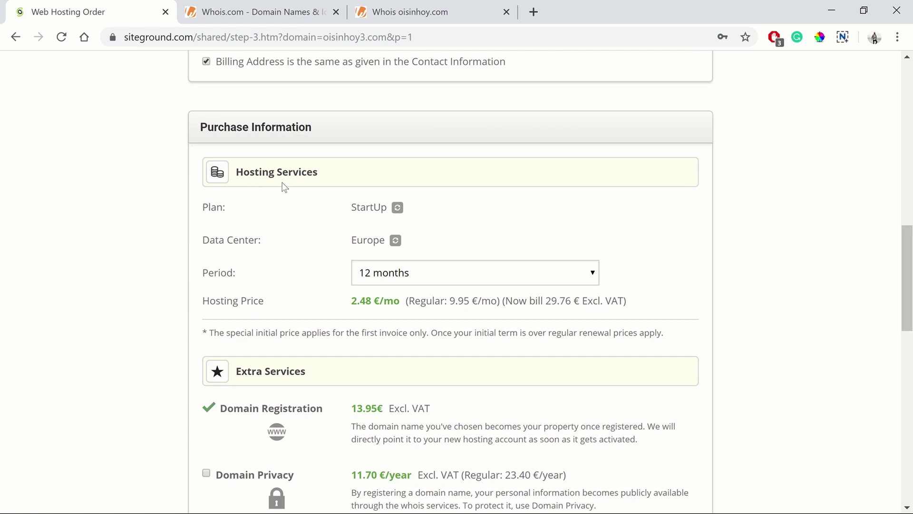
- Keep the StartUp plan and change the data center to United Kingdom
{"action": "left_click", "coordinate": [397, 208]}
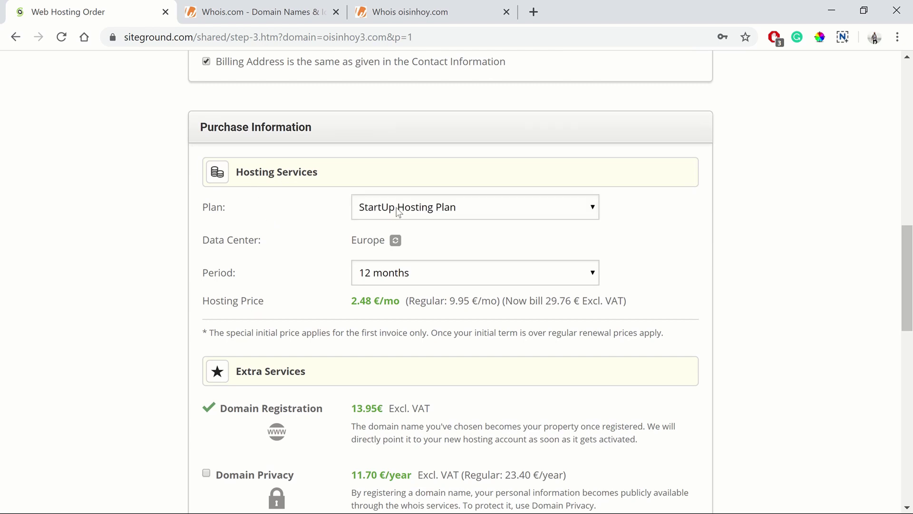
{"action": "left_click", "coordinate": [483, 210]}
{"action": "left_click", "coordinate": [452, 227]}
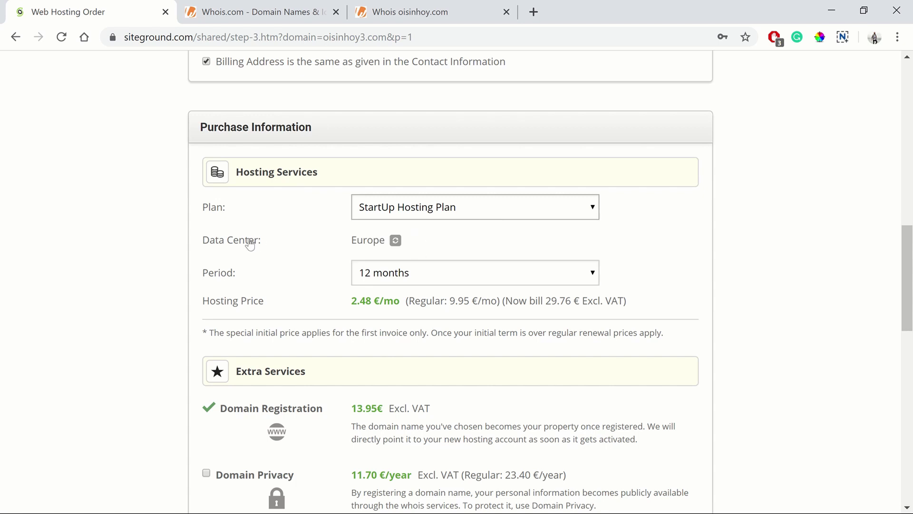
{"action": "left_click", "coordinate": [399, 241]}
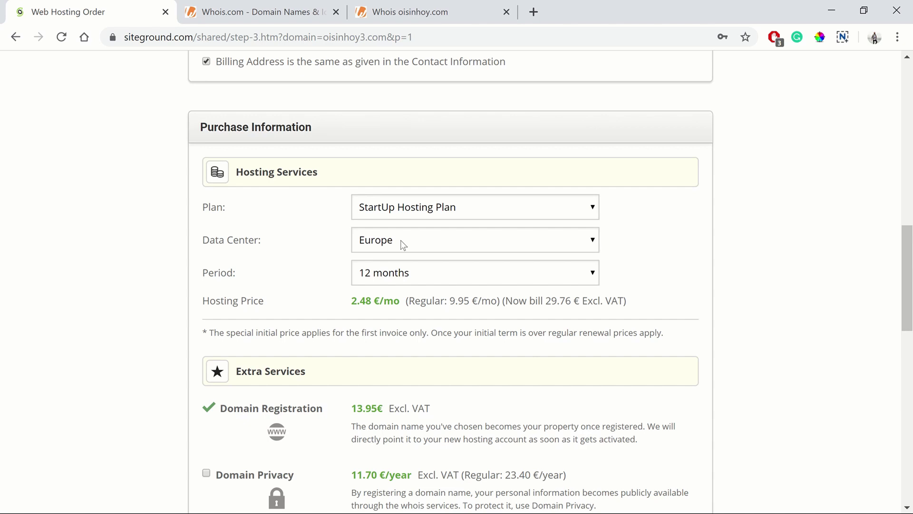
{"action": "left_click", "coordinate": [404, 245]}
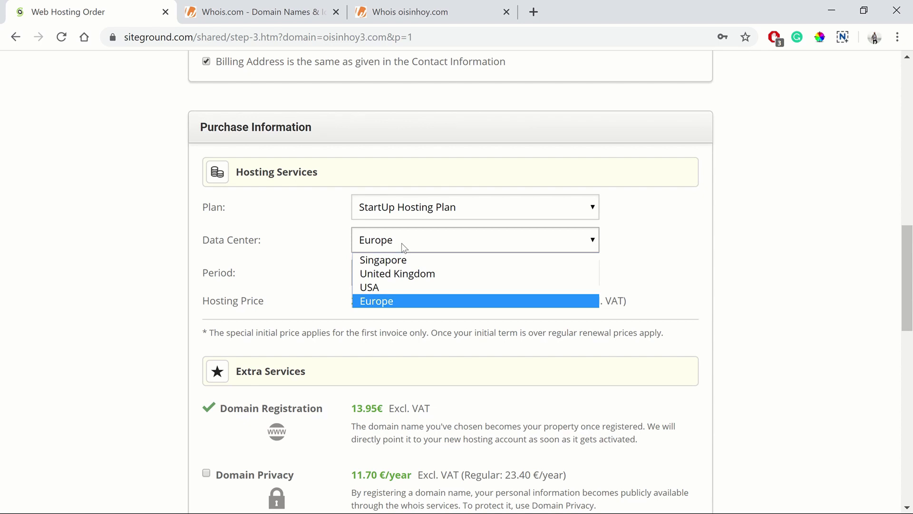
{"action": "left_click", "coordinate": [402, 288]}
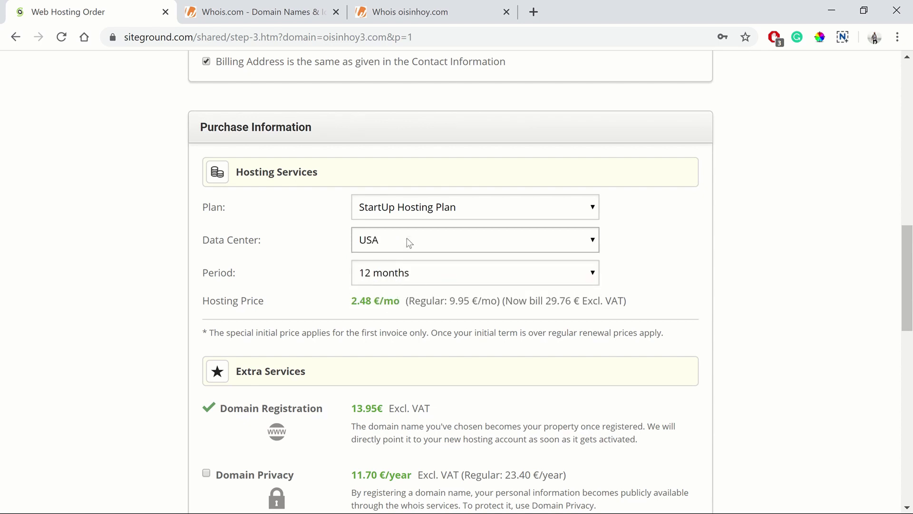
{"action": "left_click", "coordinate": [408, 242]}
{"action": "left_click", "coordinate": [412, 278]}
{"action": "scroll", "coordinate": [361, 251], "scroll_direction": "down", "scroll_amount": 1}
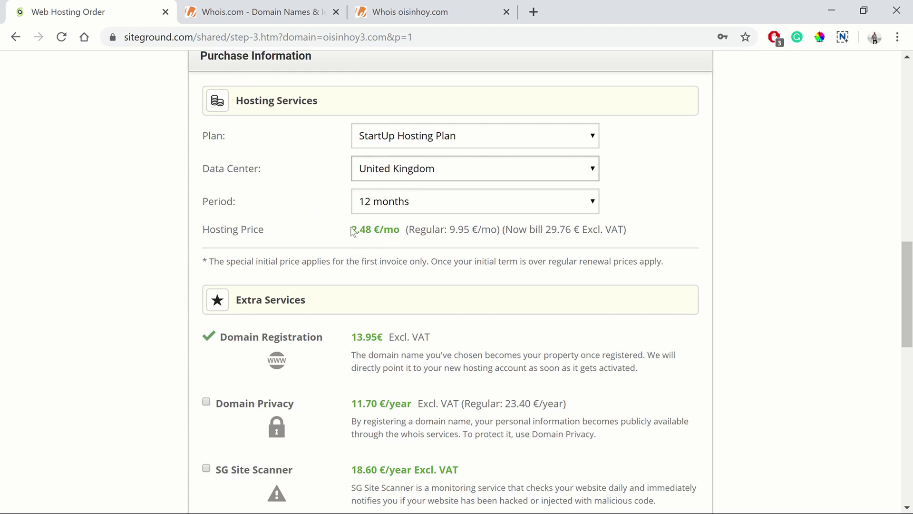
{"action": "left_click_drag", "start_coordinate": [352, 229], "coordinate": [373, 229]}
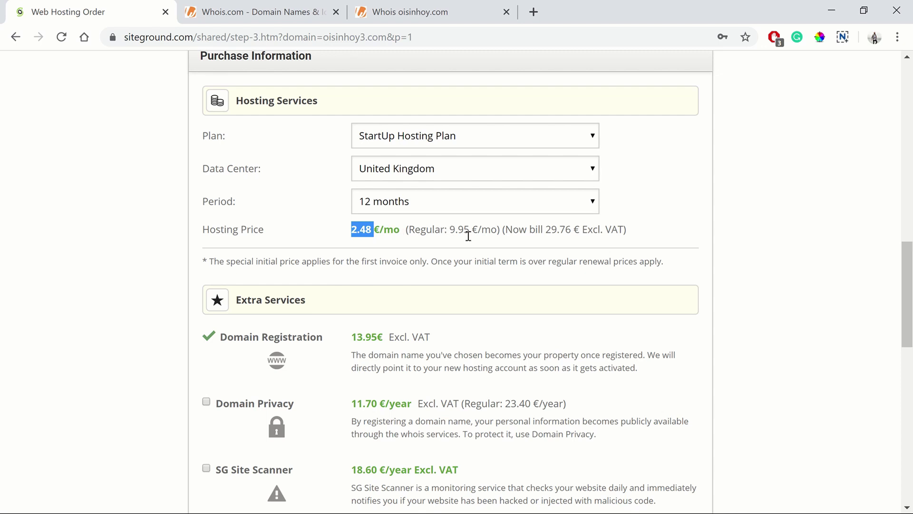
- Set the billing period to 36 months and review the 126.97 EUR total with 23% VAT
{"action": "left_click", "coordinate": [392, 217]}
{"action": "left_click", "coordinate": [380, 207]}
{"action": "left_click", "coordinate": [393, 261]}
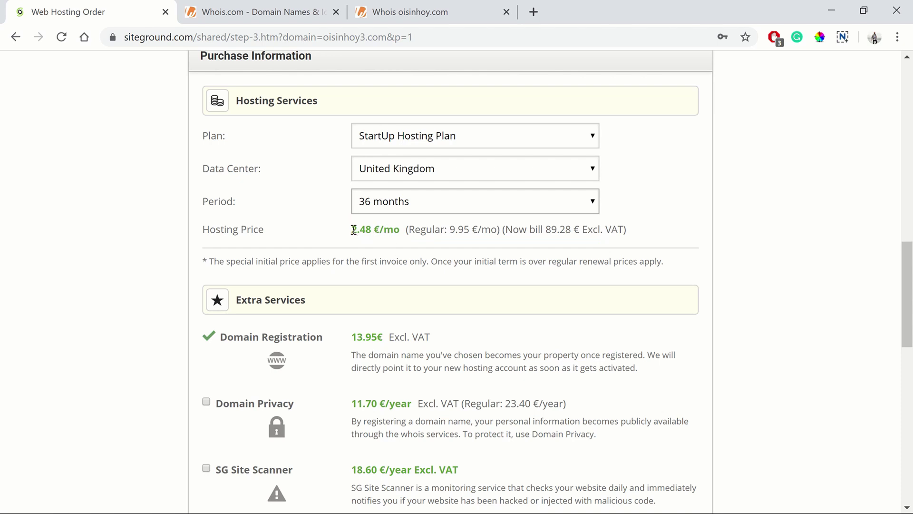
{"action": "left_click", "coordinate": [364, 208]}
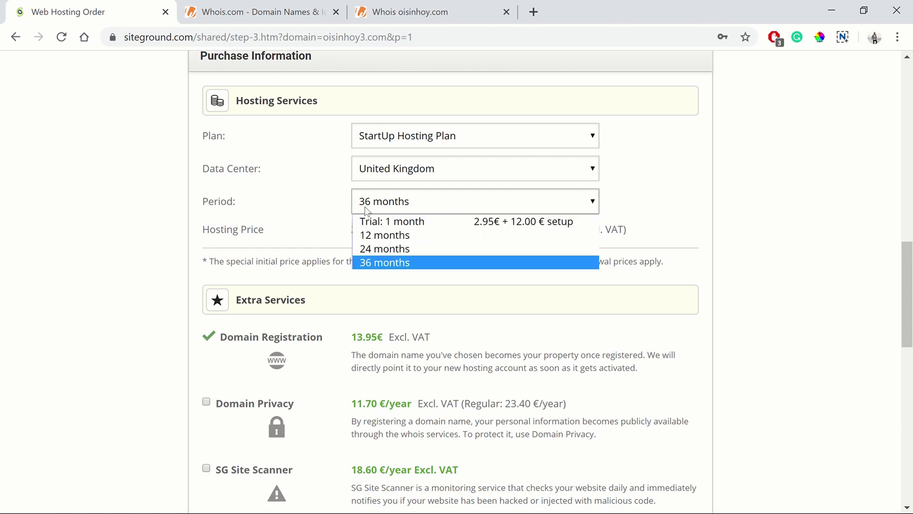
{"action": "left_click", "coordinate": [376, 268]}
{"action": "left_click", "coordinate": [365, 205]}
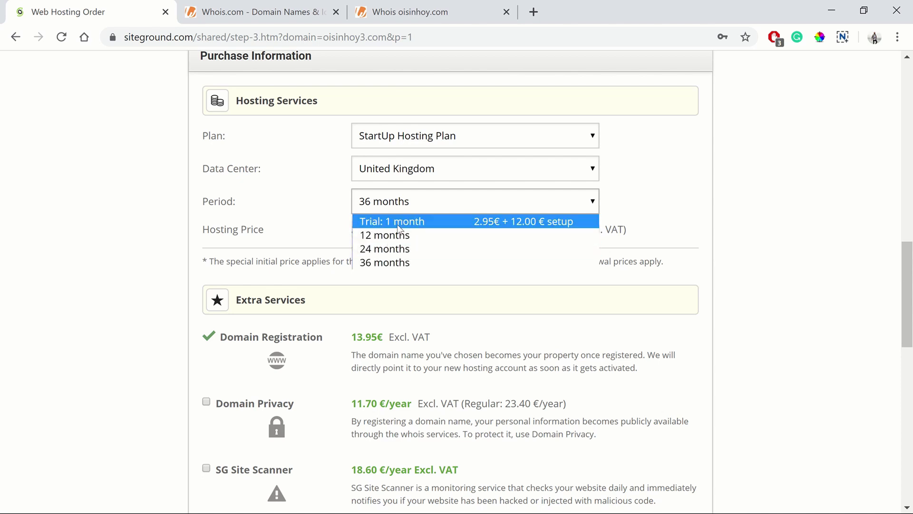
{"action": "left_click", "coordinate": [299, 212]}
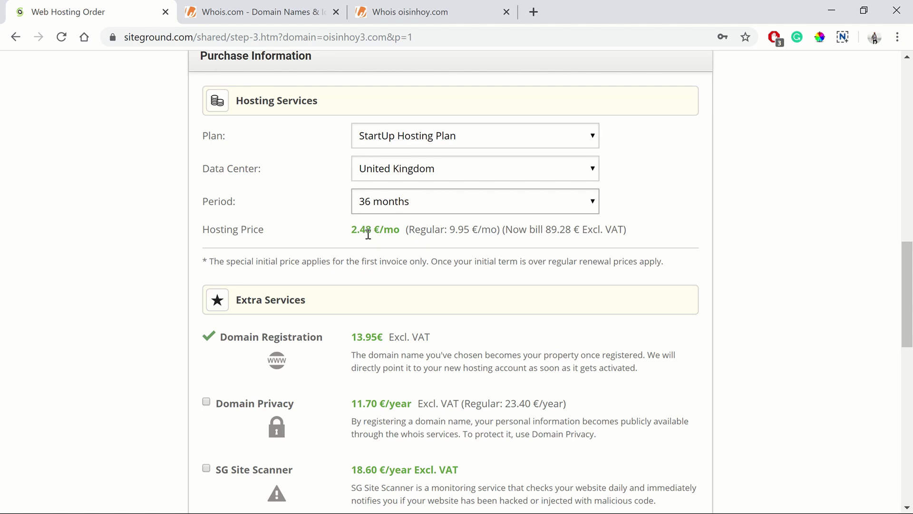
{"action": "left_click", "coordinate": [381, 210]}
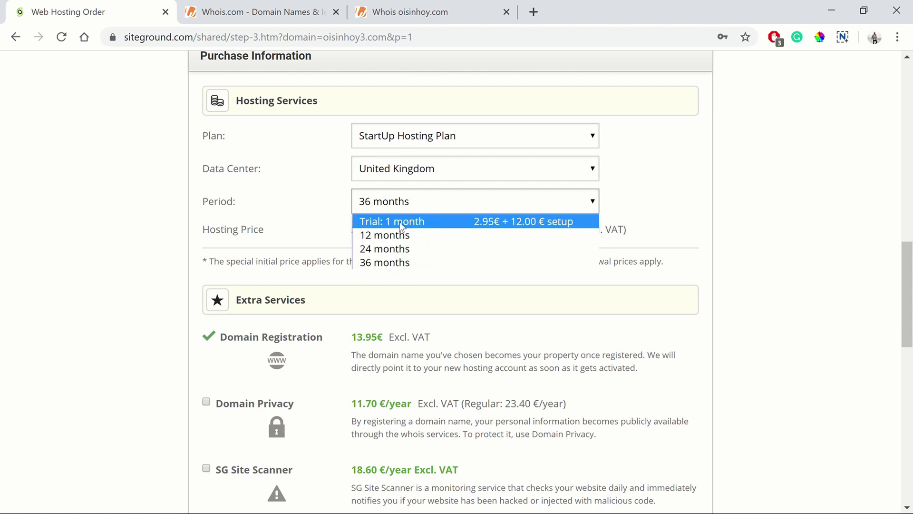
{"action": "left_click", "coordinate": [319, 224]}
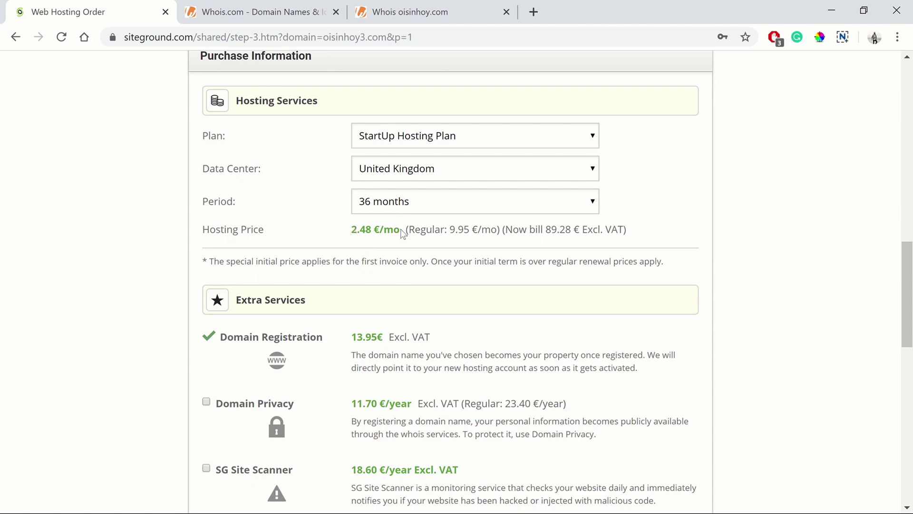
{"action": "scroll", "coordinate": [381, 205], "scroll_direction": "down", "scroll_amount": 1}
{"action": "scroll", "coordinate": [229, 206], "scroll_direction": "down", "scroll_amount": 1}
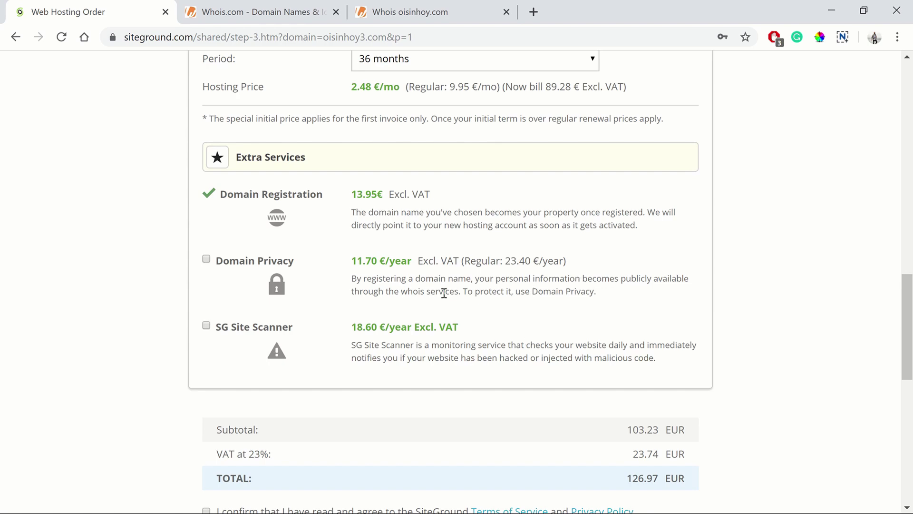
- Open the oisinhoy.com Whois lookup and scroll to the Raw Whois Data
{"action": "left_click", "coordinate": [261, 22]}
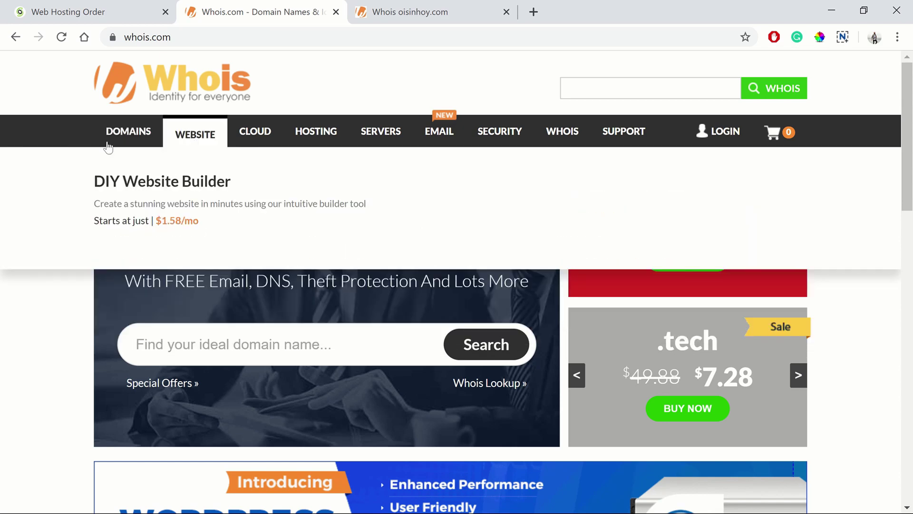
{"action": "left_click", "coordinate": [409, 12]}
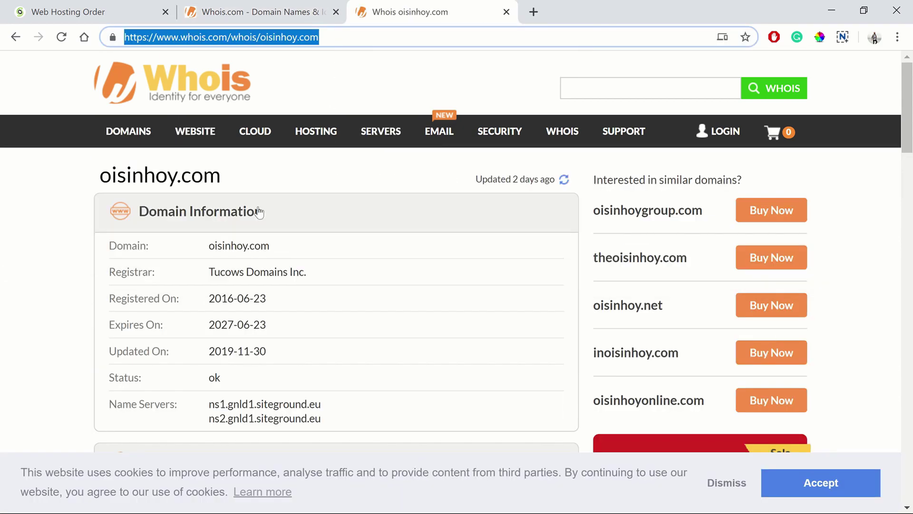
{"action": "left_click", "coordinate": [328, 272]}
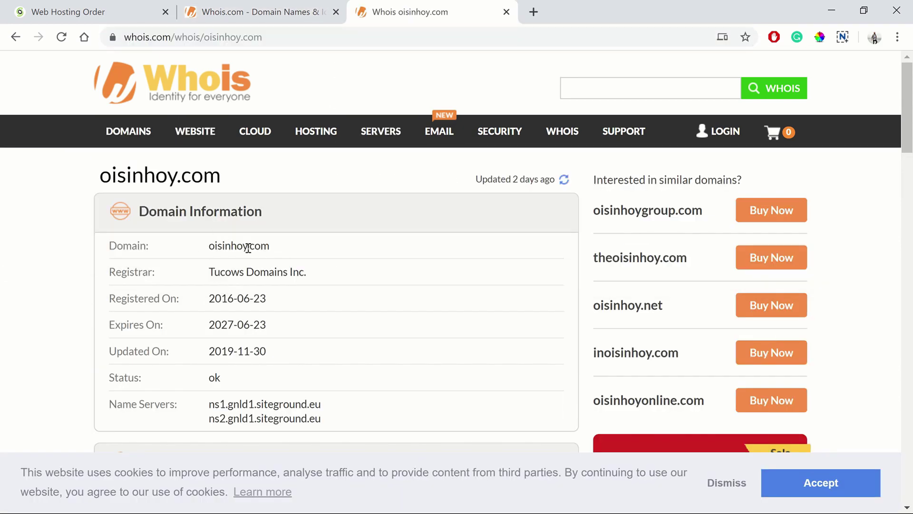
{"action": "scroll", "coordinate": [347, 262], "scroll_direction": "down", "scroll_amount": 6}
{"action": "scroll", "coordinate": [351, 261], "scroll_direction": "down", "scroll_amount": 6}
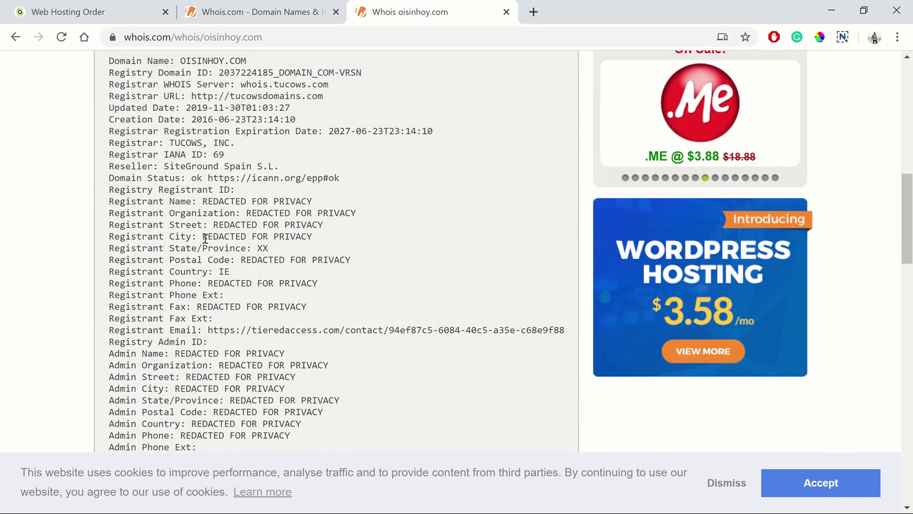
- Inspect the privacy-redacted registrant city and postal code fields
{"action": "left_click_drag", "start_coordinate": [203, 238], "coordinate": [307, 238]}
{"action": "left_click", "coordinate": [344, 237]}
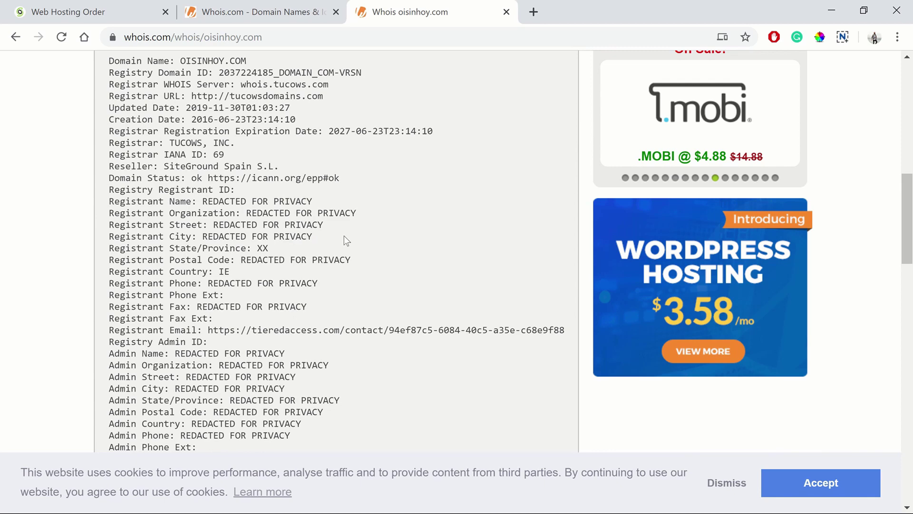
{"action": "scroll", "coordinate": [345, 237], "scroll_direction": "down", "scroll_amount": 2}
{"action": "left_click_drag", "start_coordinate": [241, 189], "coordinate": [349, 191]}
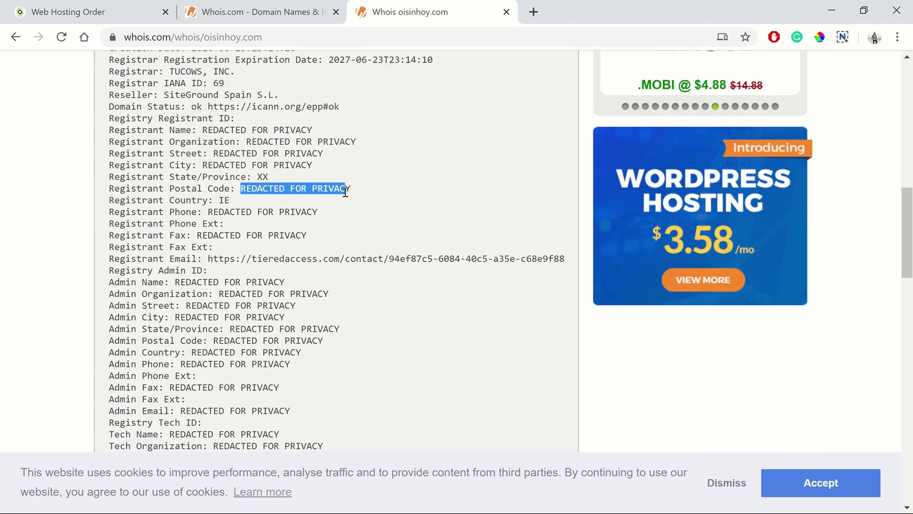
{"action": "left_click", "coordinate": [363, 199]}
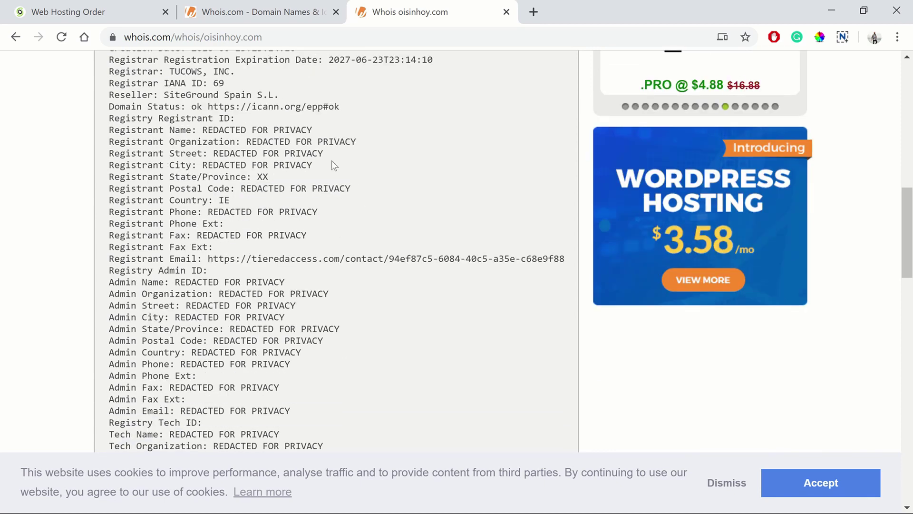
{"action": "left_click", "coordinate": [250, 14]}
- Back in the SiteGround order, accept the Terms of Service and opt into news and offers emails
{"action": "left_click", "coordinate": [71, 12]}
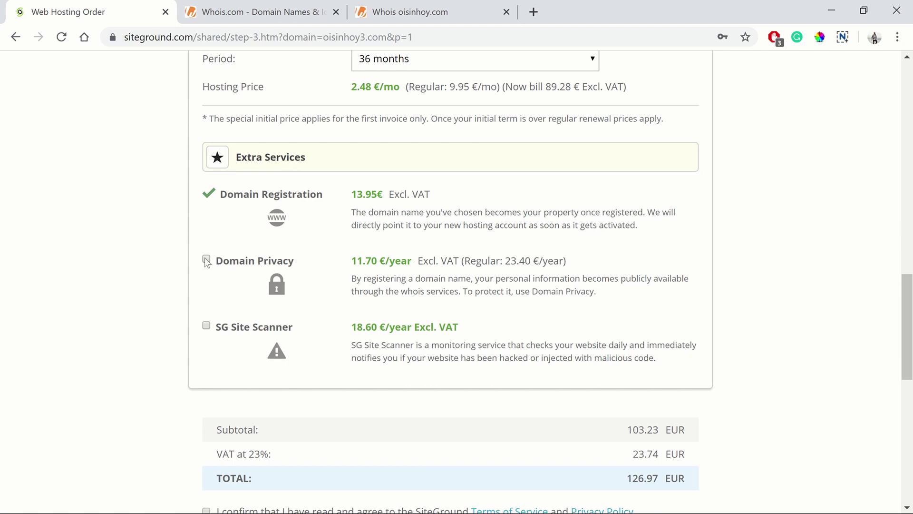
{"action": "scroll", "coordinate": [286, 286], "scroll_direction": "down", "scroll_amount": 3}
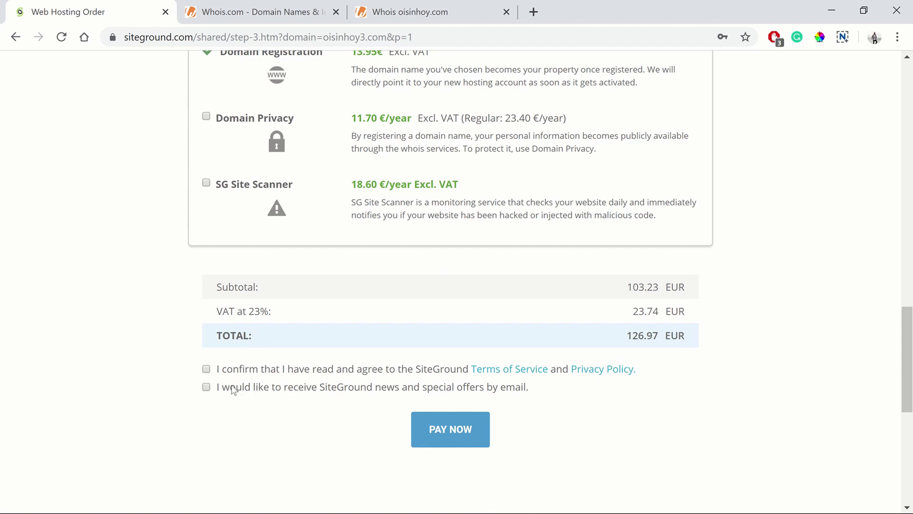
{"action": "left_click", "coordinate": [218, 370]}
{"action": "left_click", "coordinate": [242, 388]}
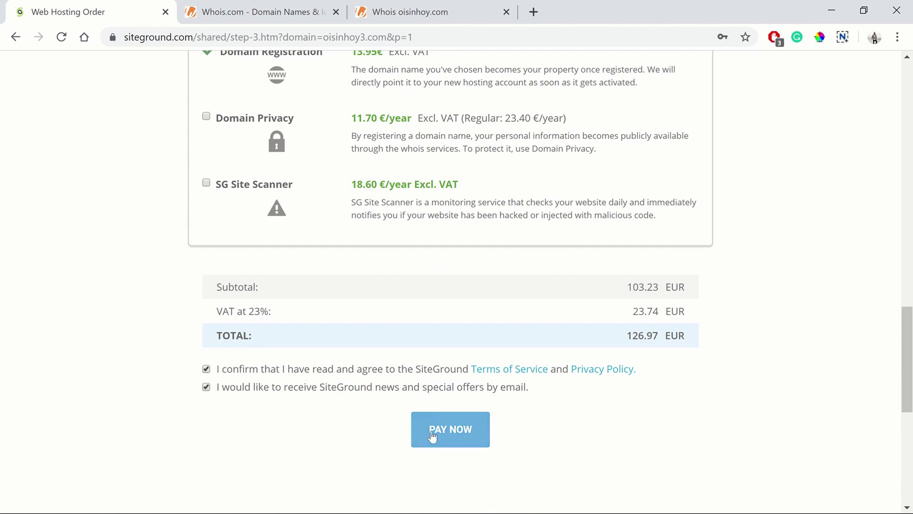